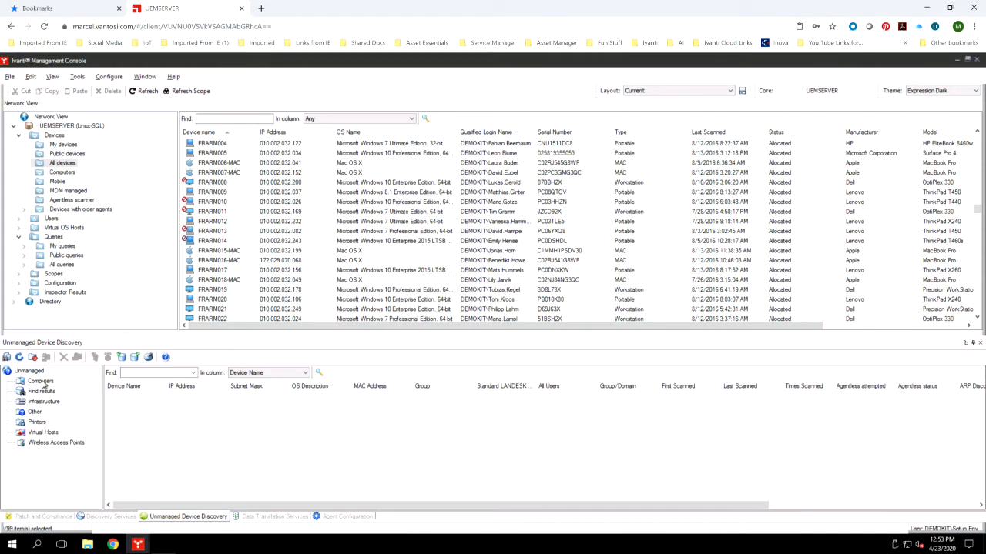
Review the additional device scan options in the unmanaged device scanner configuration, and view the Addresses in Discovery Services
left_click(6, 358)
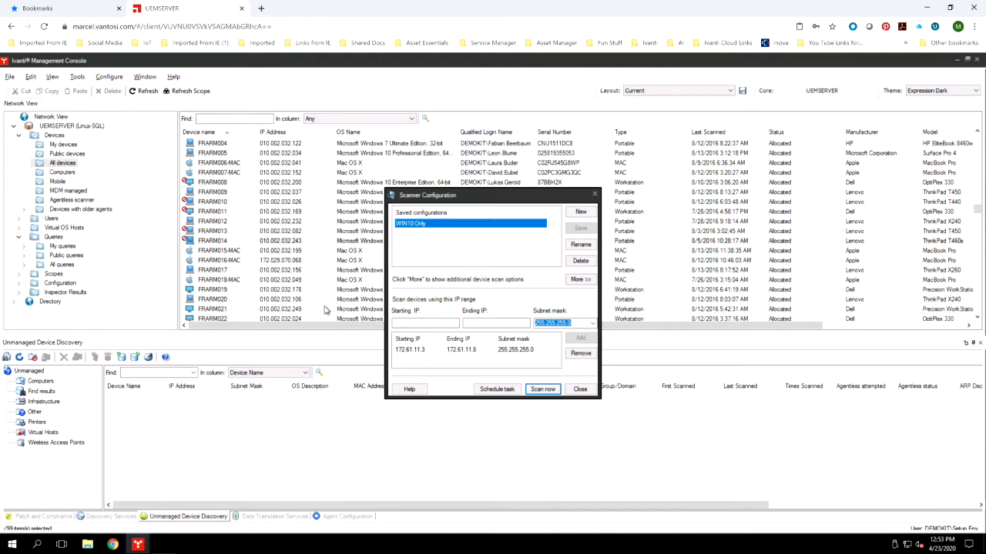
left_click(580, 279)
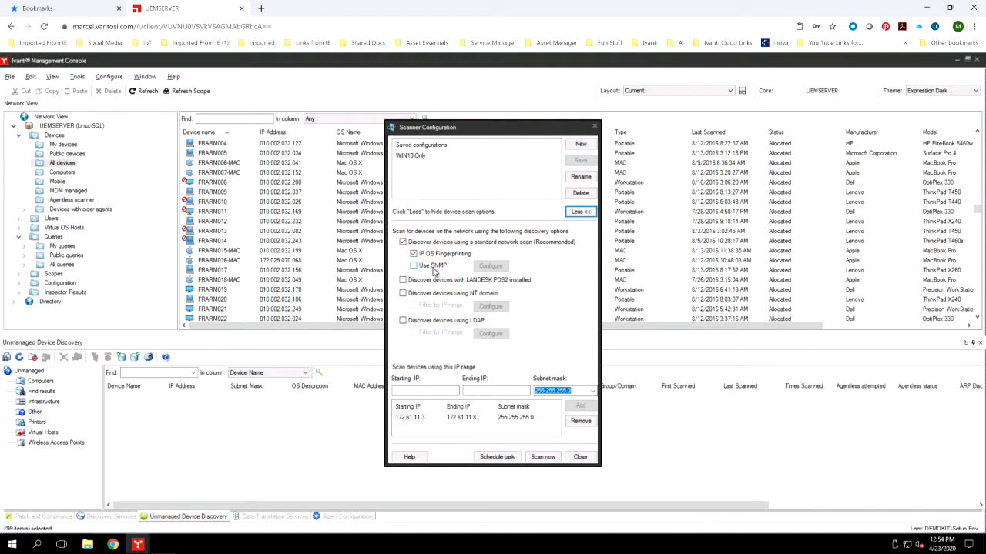
left_click(580, 457)
left_click(104, 517)
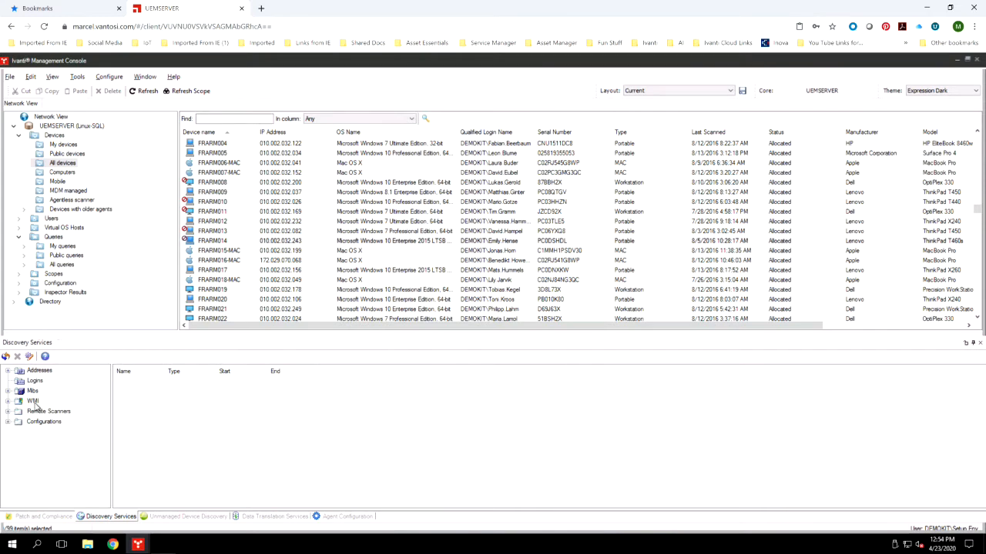
left_click(40, 370)
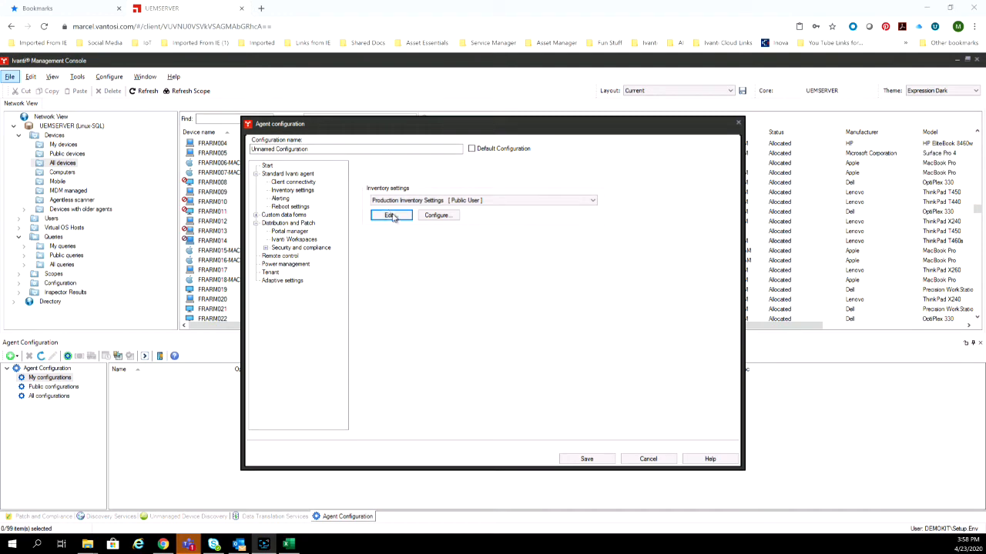
Open the Production Inventory Settings of the agent configuration and view the settings of the recurring inventory scan schedule
left_click(390, 215)
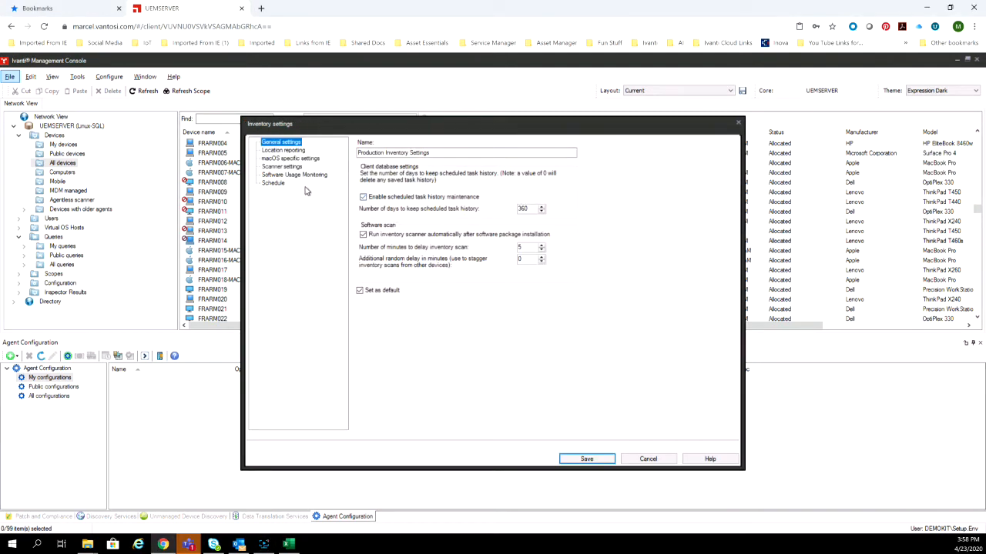
left_click(269, 183)
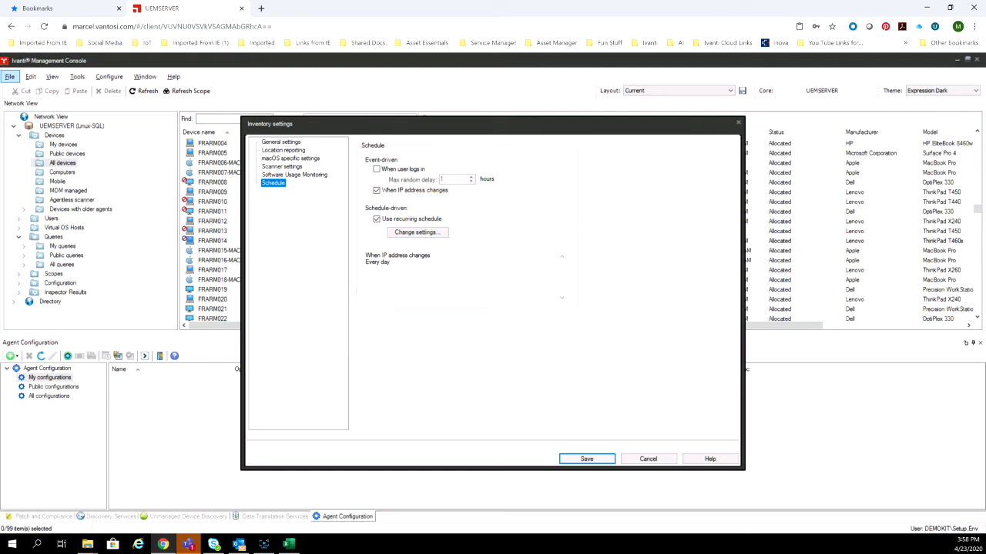
left_click(420, 233)
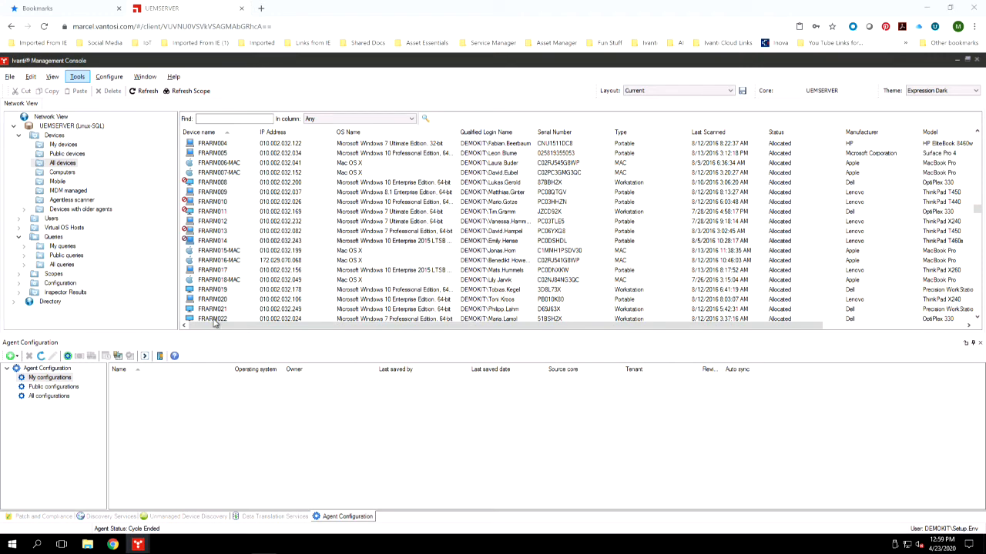
Bring up the inventory window of device FRARM013 and expand its BIOS settings list
left_click(138, 545)
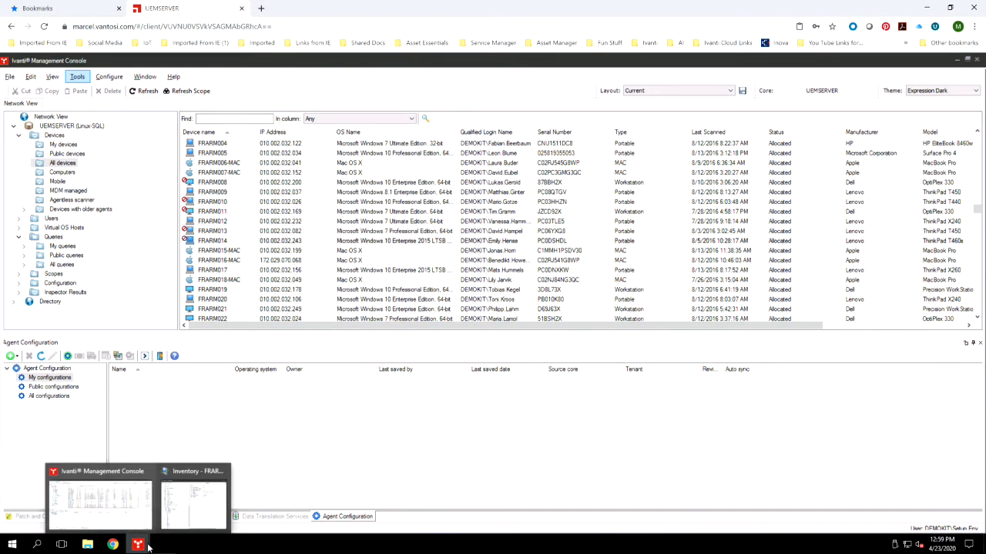
left_click(194, 504)
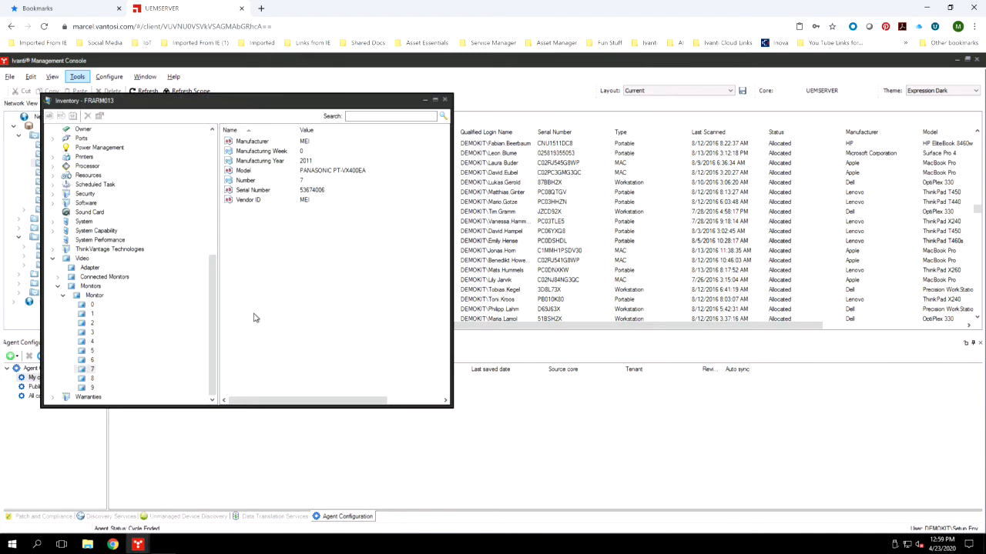
left_click_drag(215, 319, 214, 197)
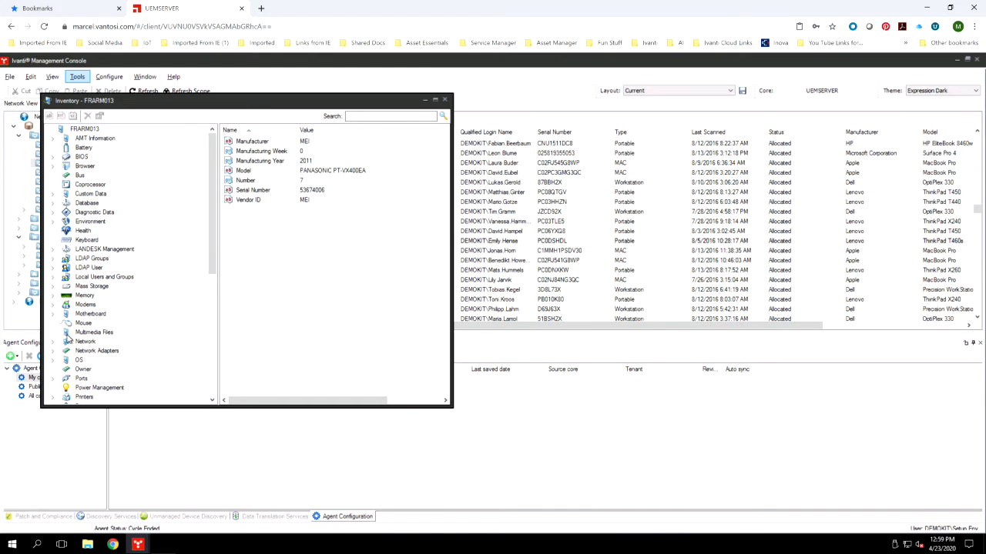
left_click(54, 157)
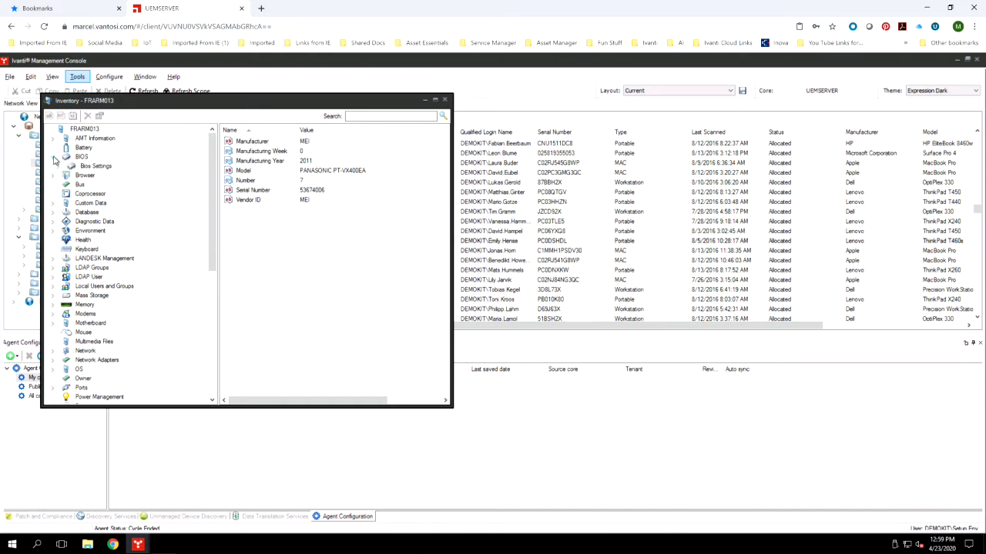
left_click(92, 167)
left_click(61, 166)
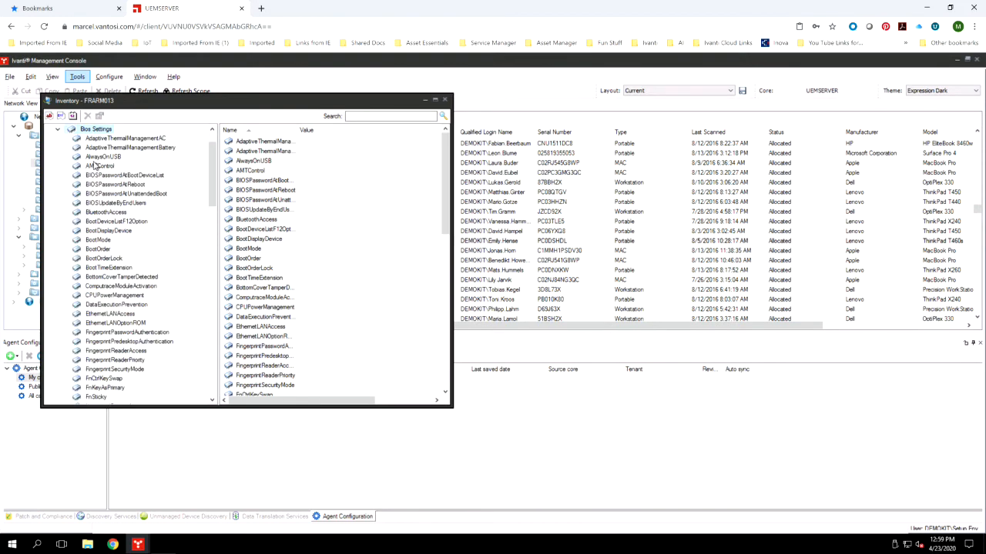
Examine the BootDeviceListF12Option, BootDisplayDevice and FingerprintPasswordAuthentication BIOS settings, and collapse the BIOS settings list
left_click(100, 222)
left_click(100, 231)
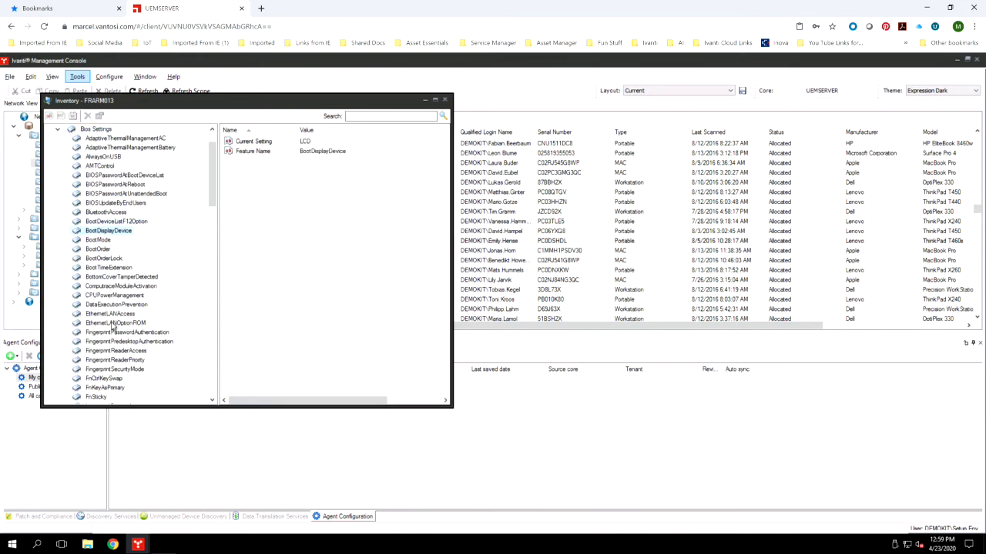
left_click(106, 334)
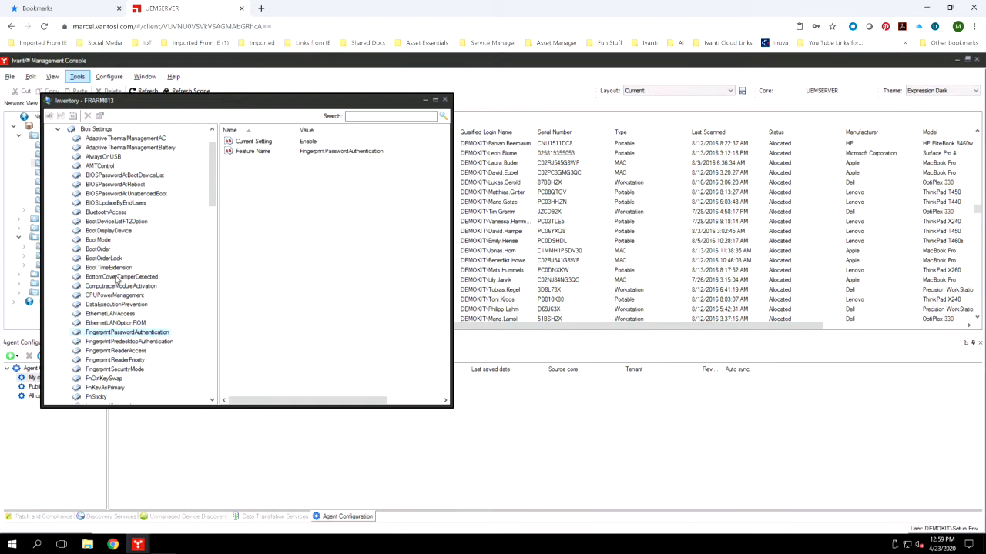
scroll(214, 184, "up", 2)
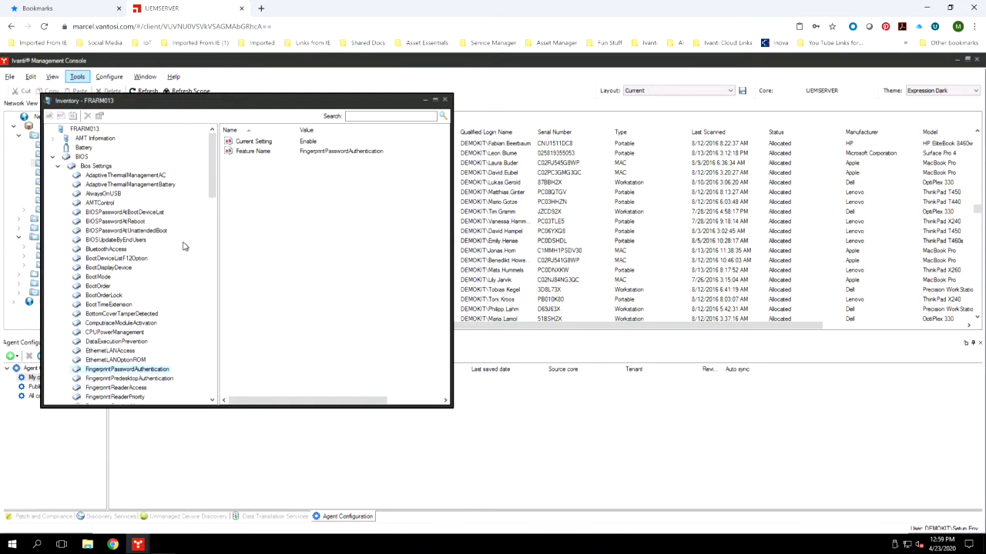
left_click(57, 165)
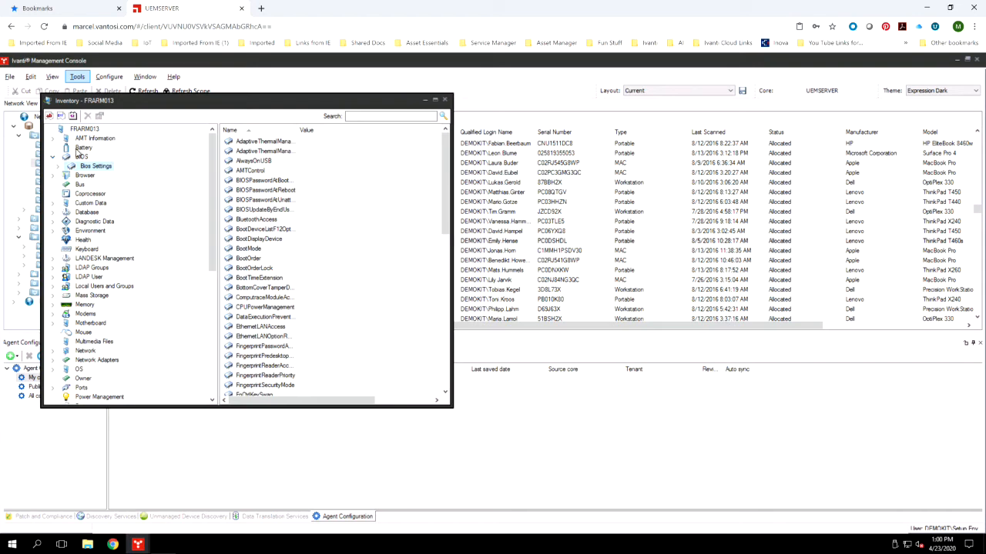
Examine the device's battery details and the record of monitor 7, and collapse the monitor list
left_click(79, 151)
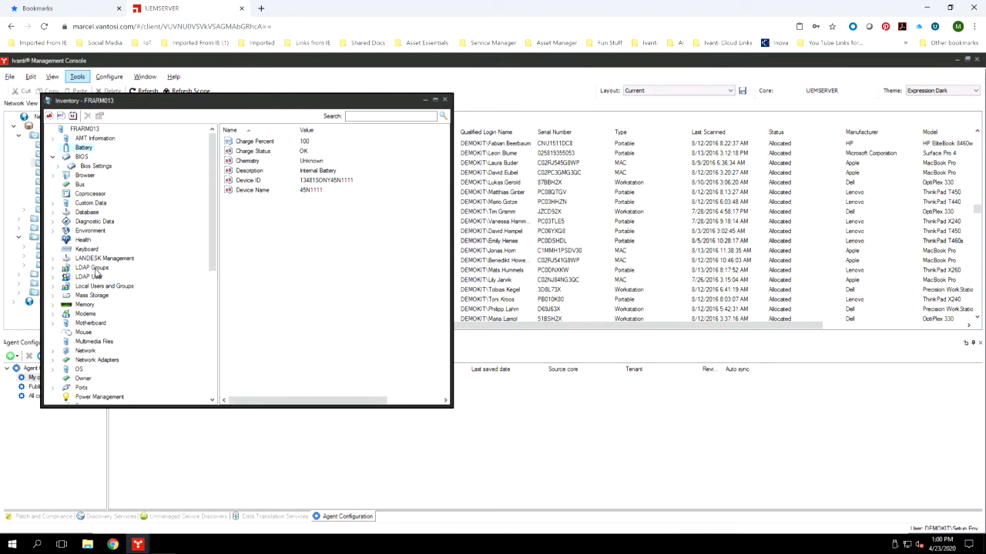
left_click_drag(210, 236, 180, 425)
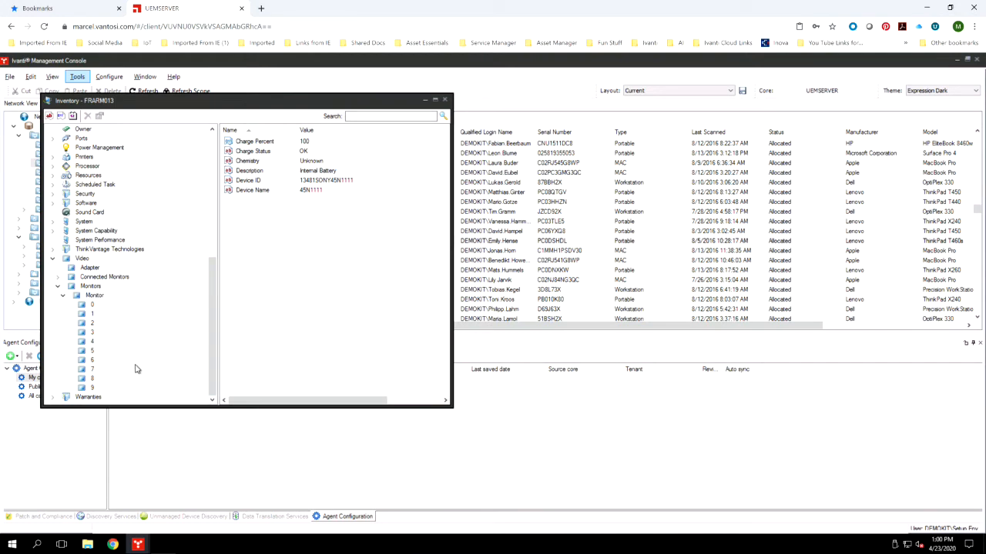
left_click(88, 373)
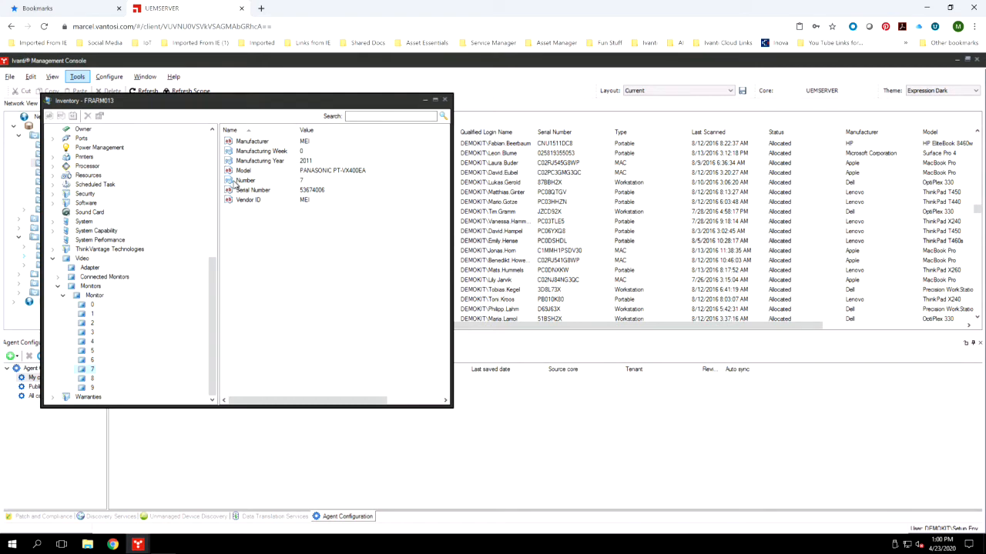
left_click(63, 297)
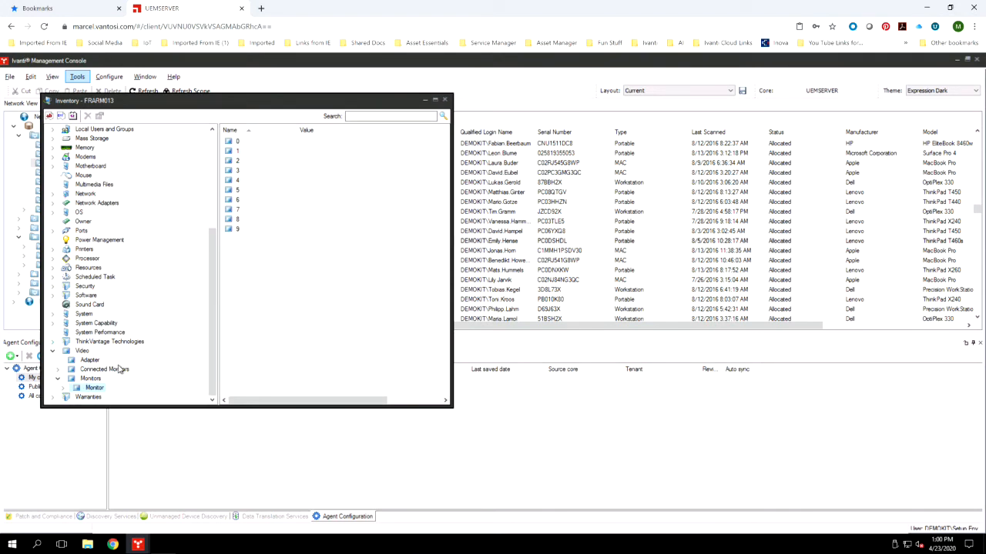
Expand the device's software inventory and look through its Package entries, collapsing the Package list again
left_click(53, 296)
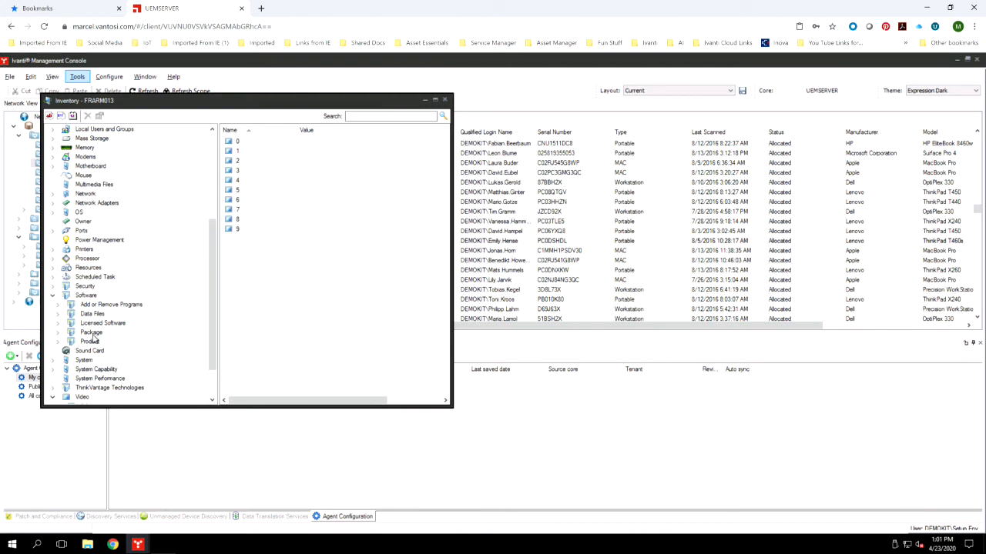
left_click(58, 333)
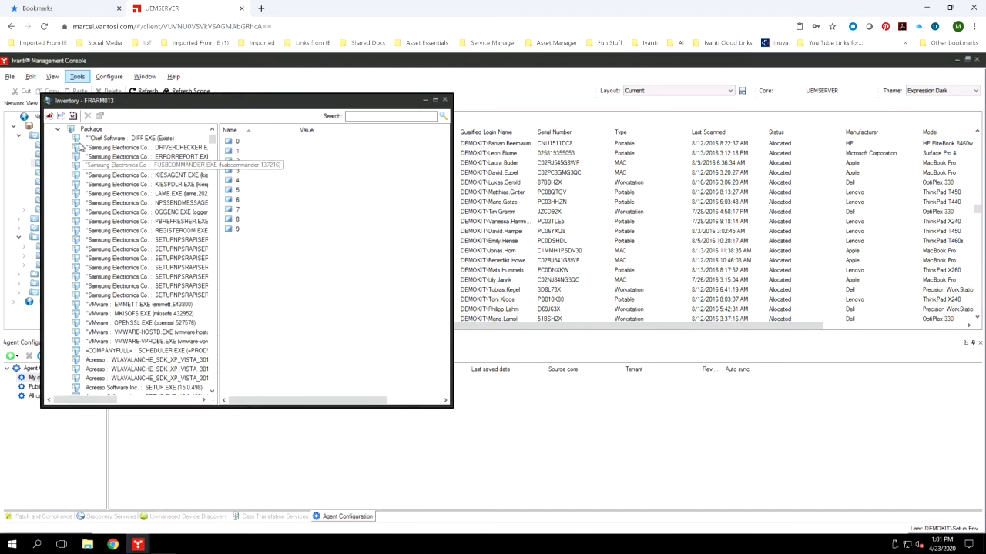
left_click(58, 129)
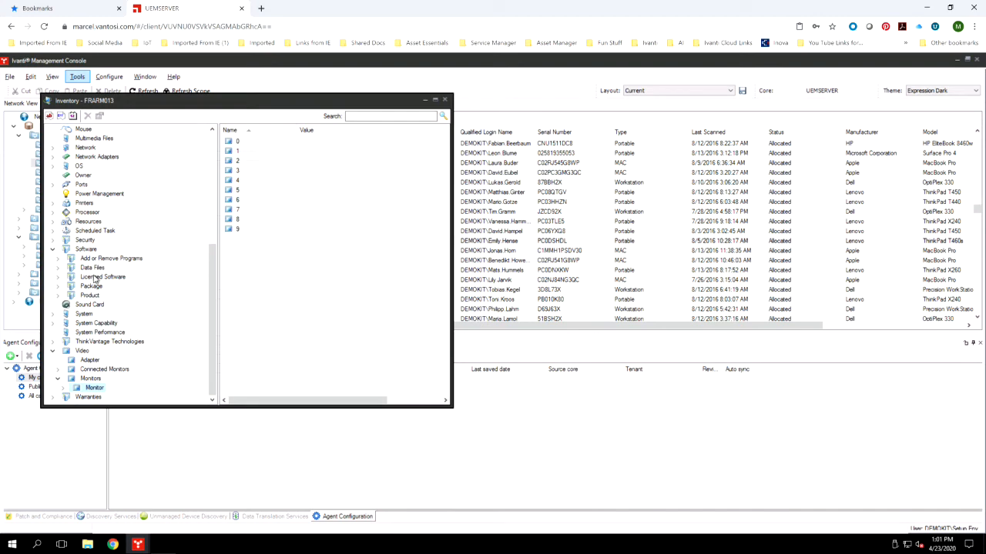
View the programs recorded under Add or Remove Programs, and close the device's inventory window
left_click(97, 259)
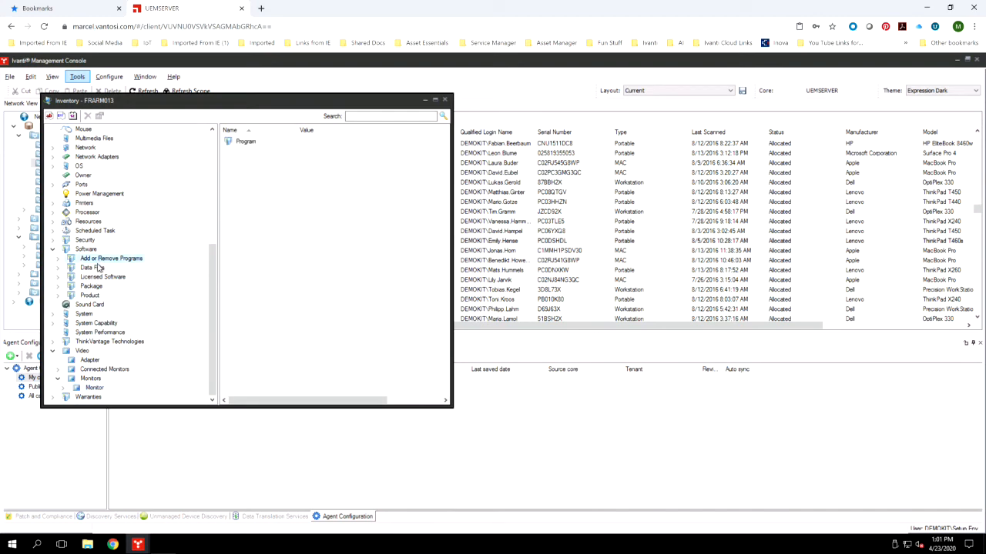
left_click(56, 260)
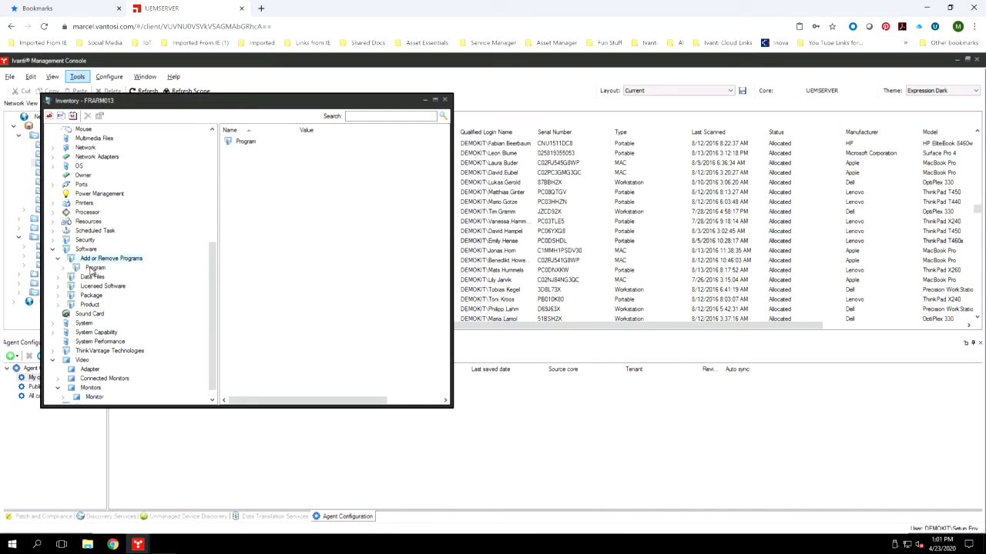
left_click(92, 268)
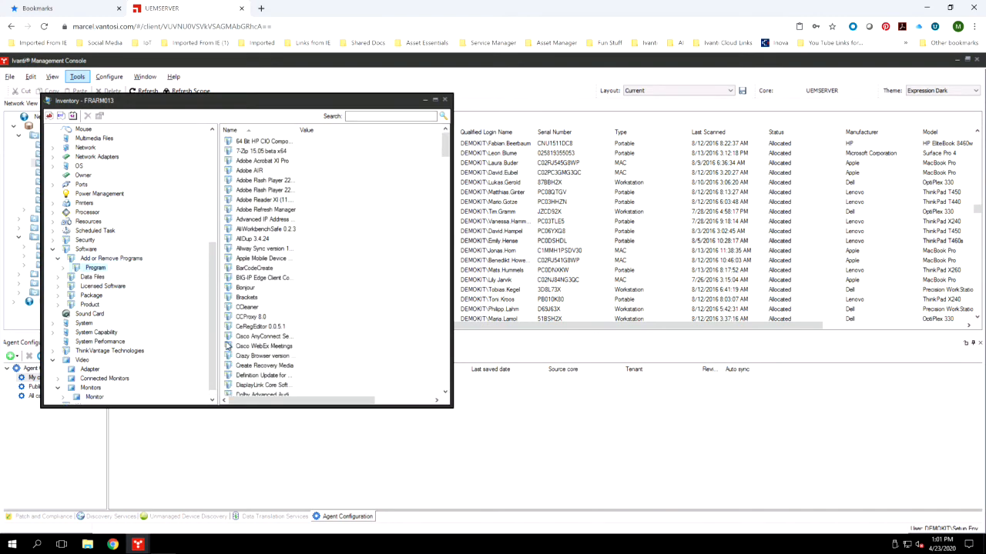
left_click(98, 259)
left_click(59, 260)
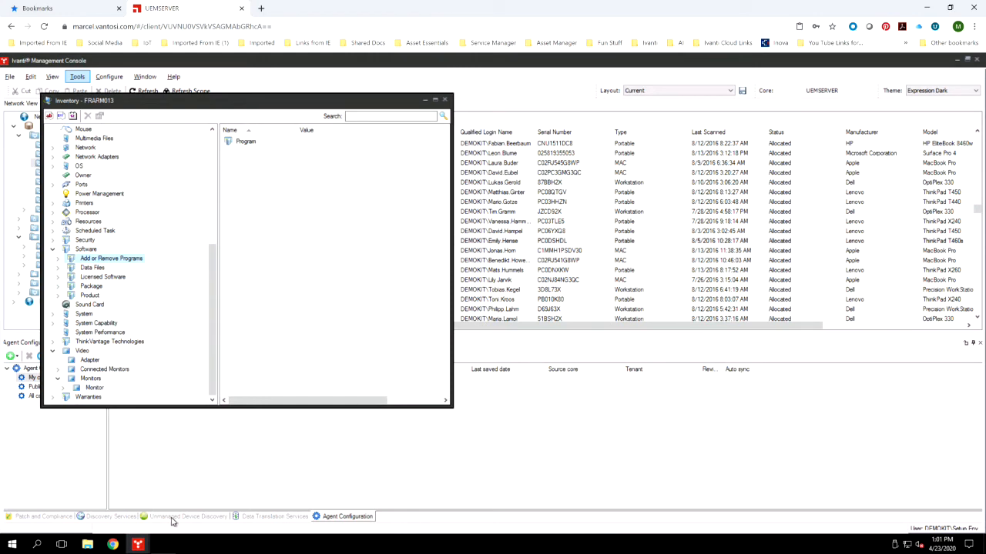
left_click(445, 103)
Open Data Translation Services and look through its System Groups and All Types, including the B2B Connector entries
left_click(261, 519)
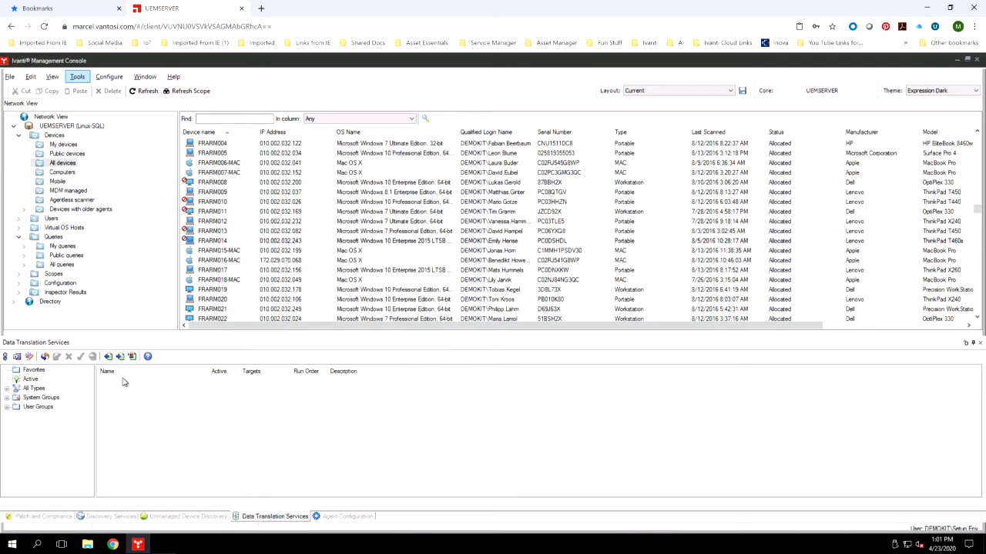
left_click(7, 397)
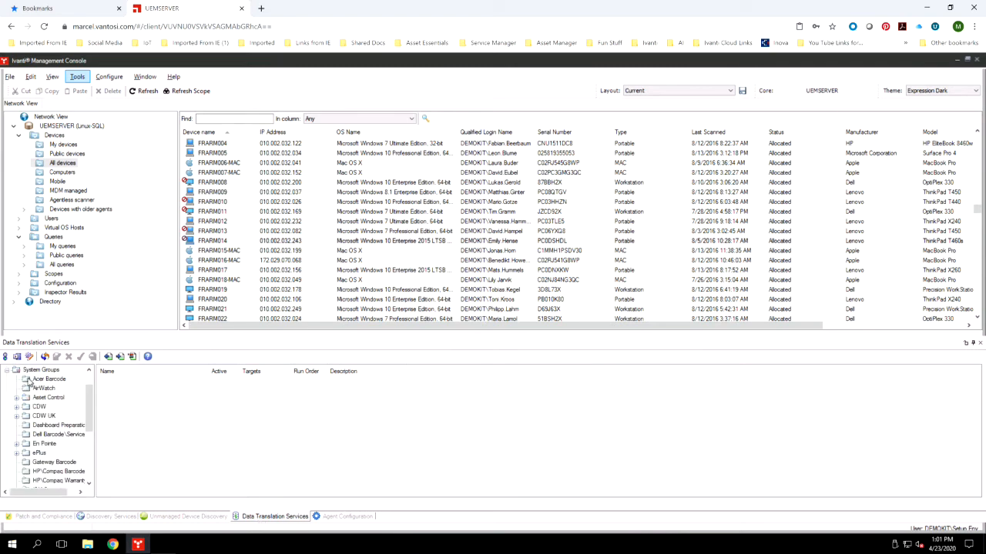
mouse_move(91, 407)
left_mouse_down()
mouse_move(87, 463)
mouse_move(87, 391)
left_mouse_up()
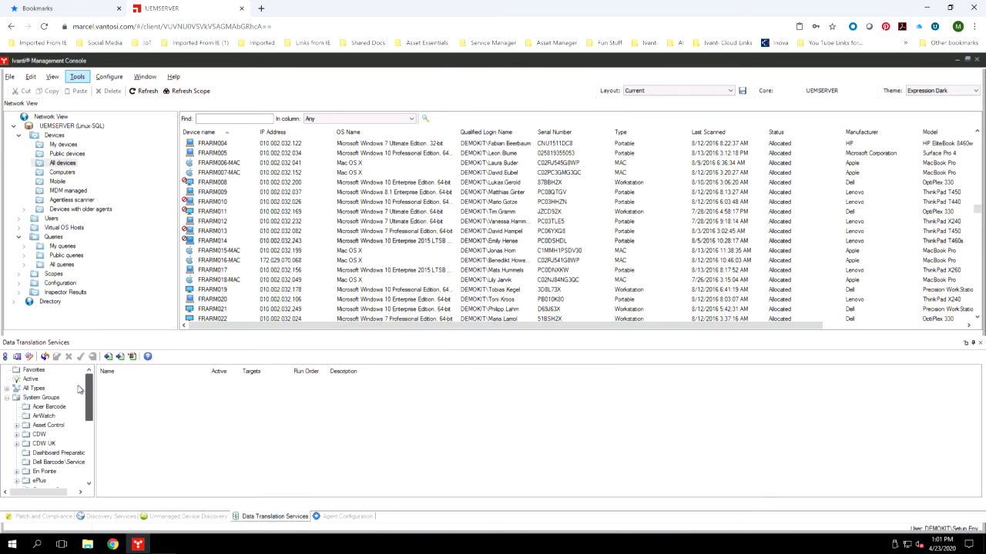
left_click(10, 393)
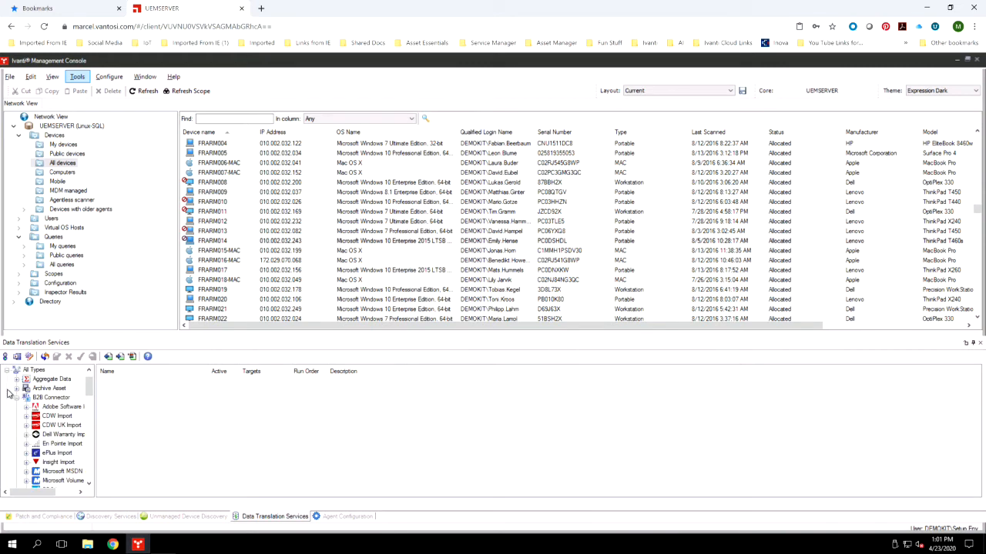
List all Normalize rules and open the Normalize Software Package Names rule in view-only mode
left_click(53, 453)
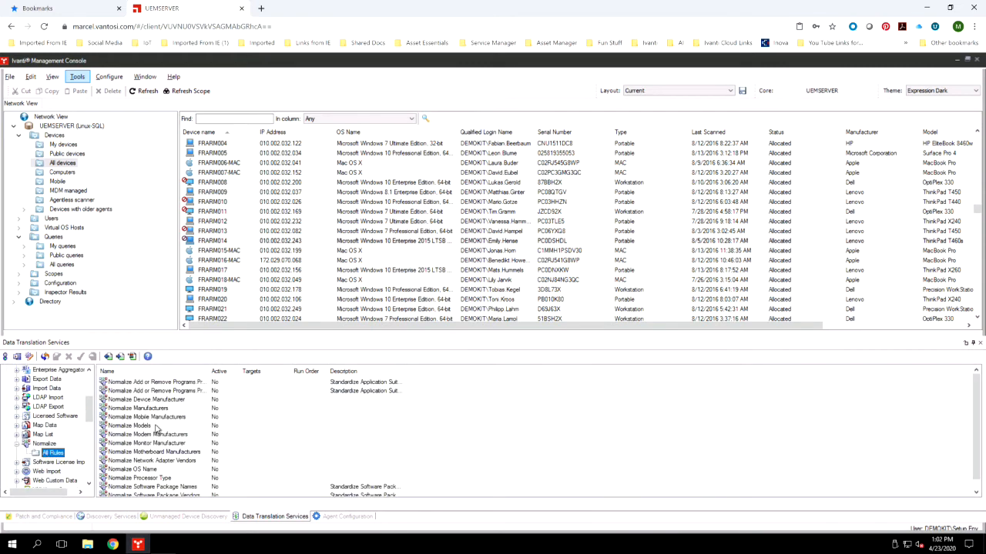
scroll(157, 428, "down", 1)
left_click(120, 487)
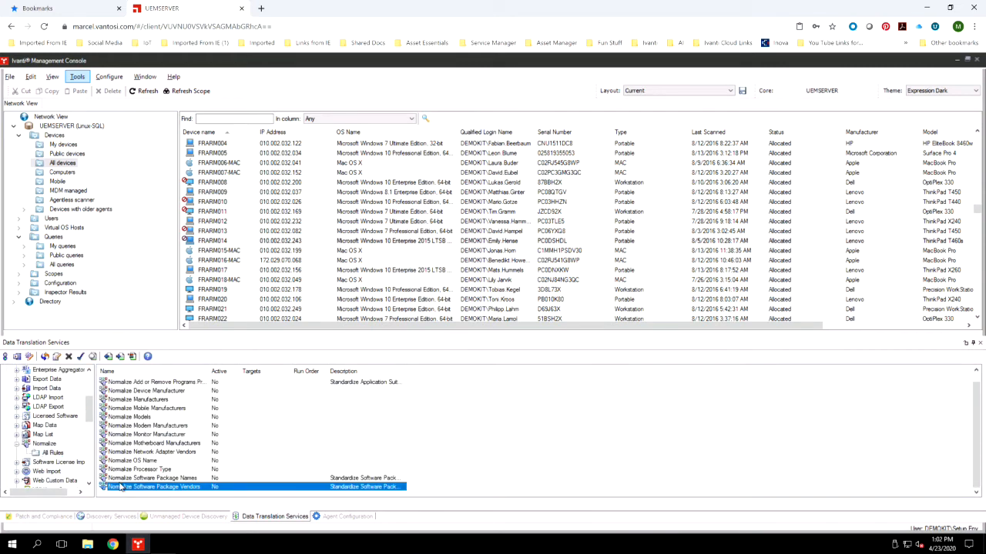
left_click(161, 478)
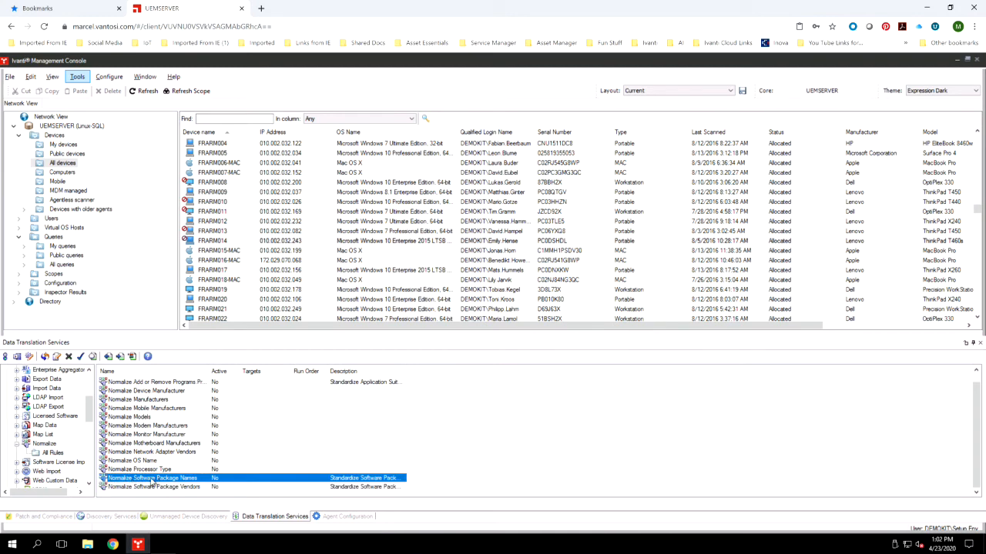
double_click(153, 482)
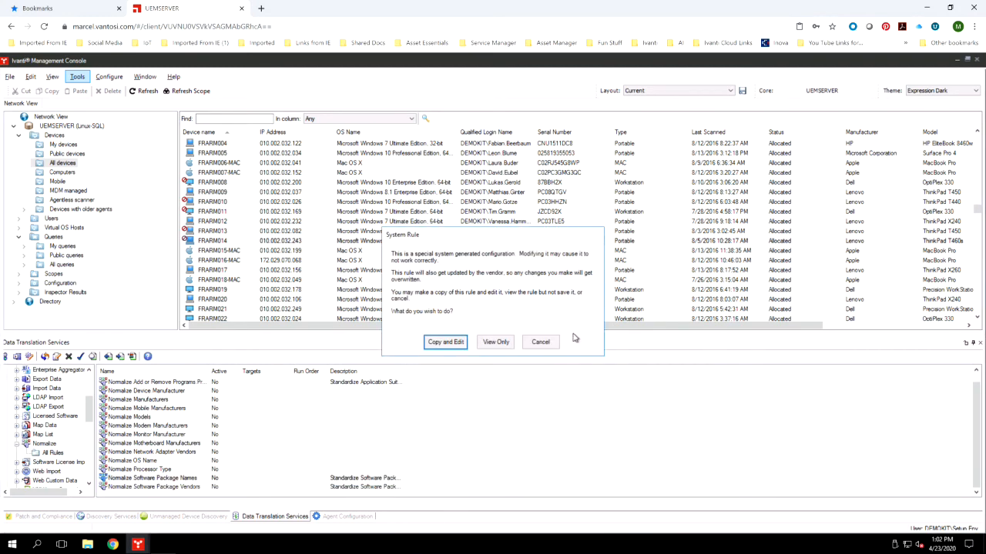
left_click(496, 343)
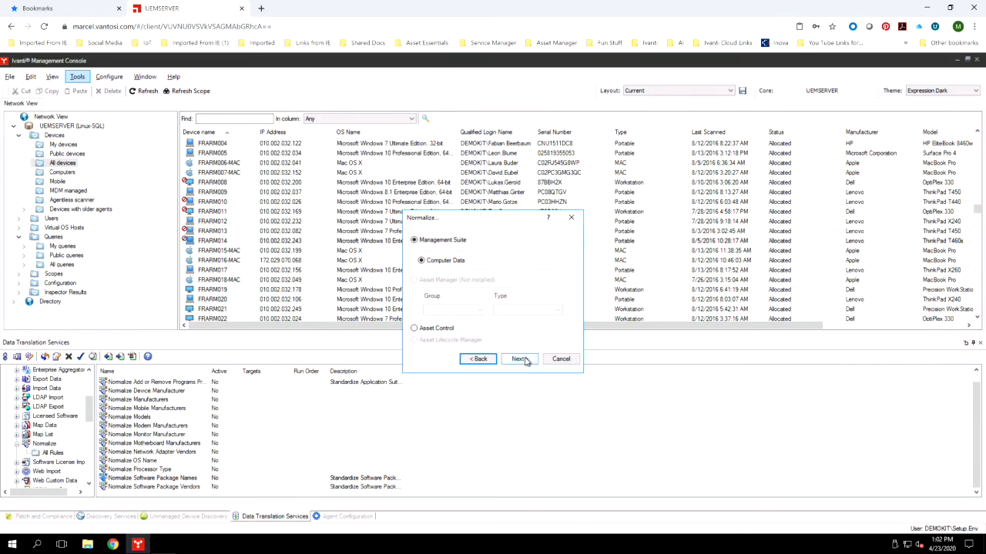
Advance through the Normalize Software Package Names rule, past its Computer Data source and Computer Software Package Name attribute, to the value mappings
left_click(521, 358)
left_click(519, 353)
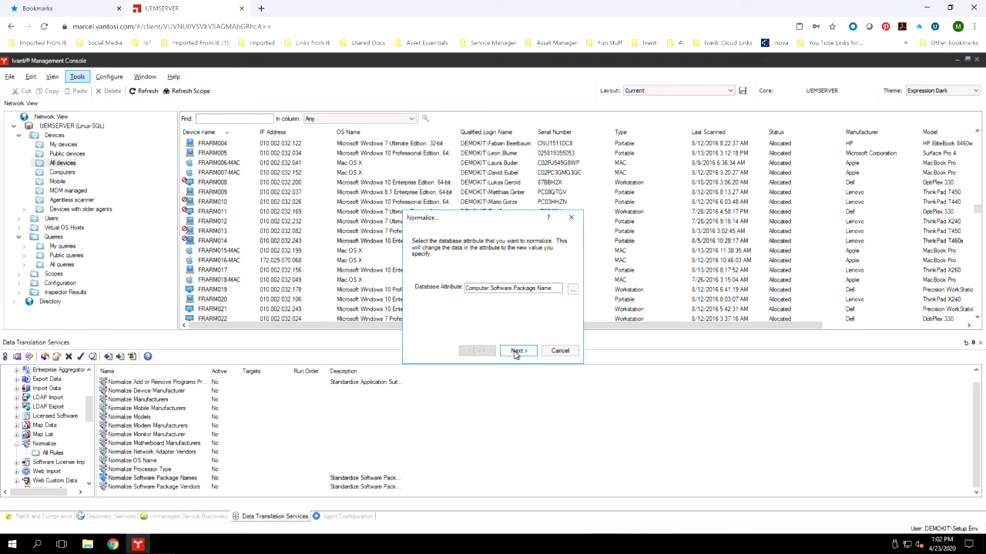
left_click(516, 353)
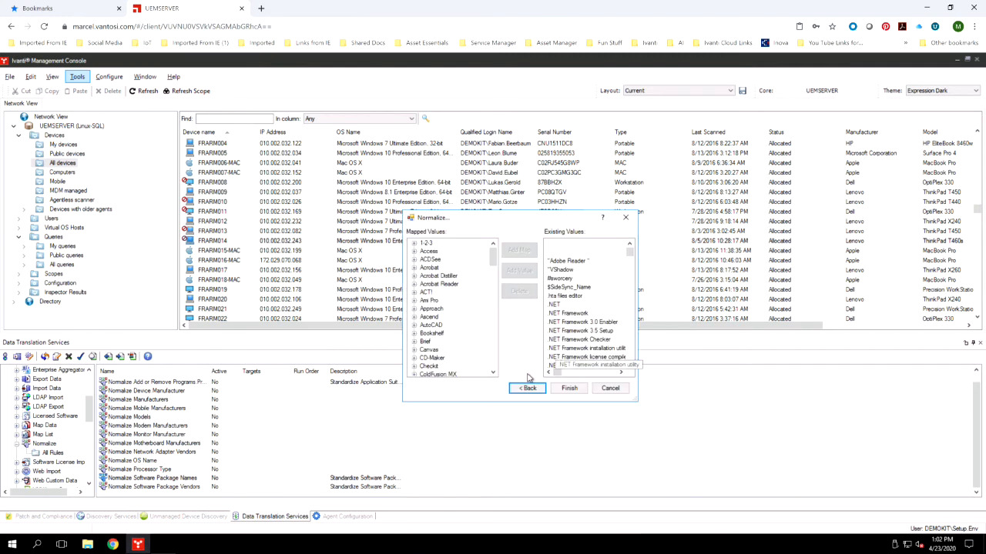
Examine the Adobe Acrobat names mapped to Acrobat, collapse that group and close the rule without saving
left_click(415, 268)
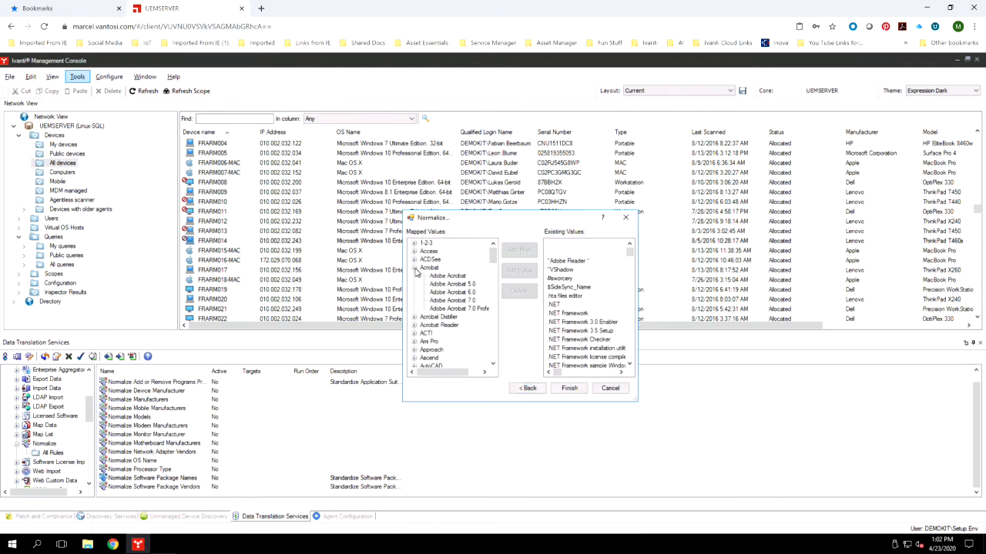
left_click(445, 276)
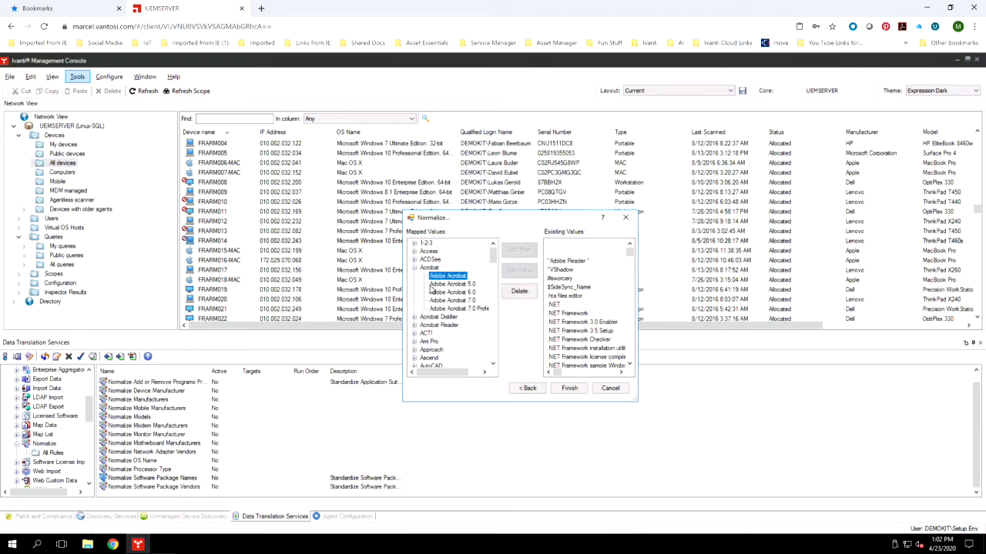
left_click(447, 284)
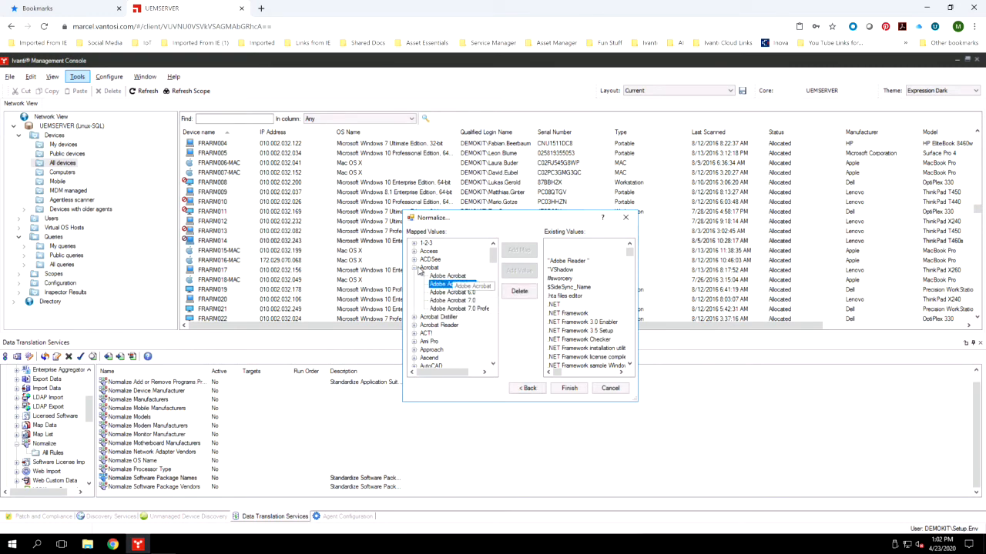
left_click(429, 268)
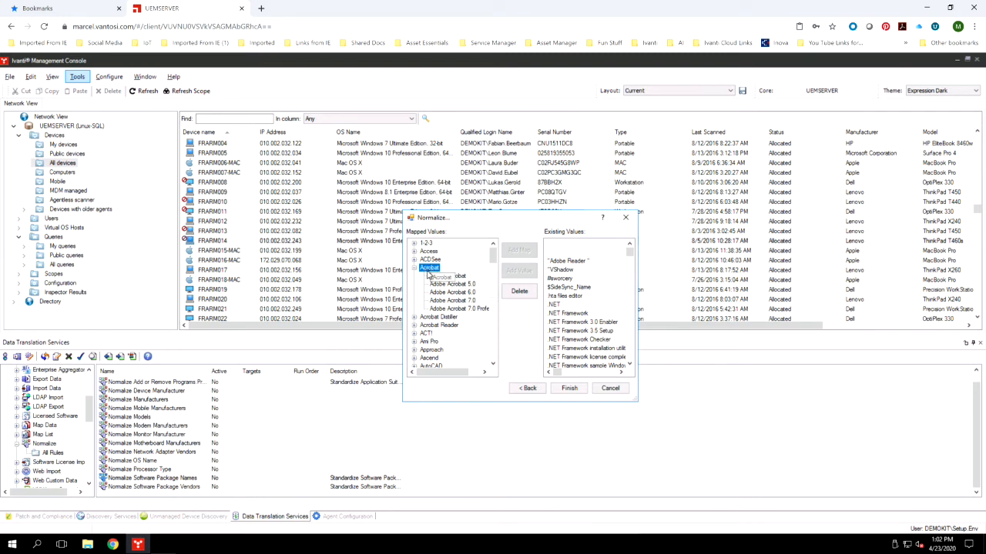
left_click(452, 308)
left_click(455, 300)
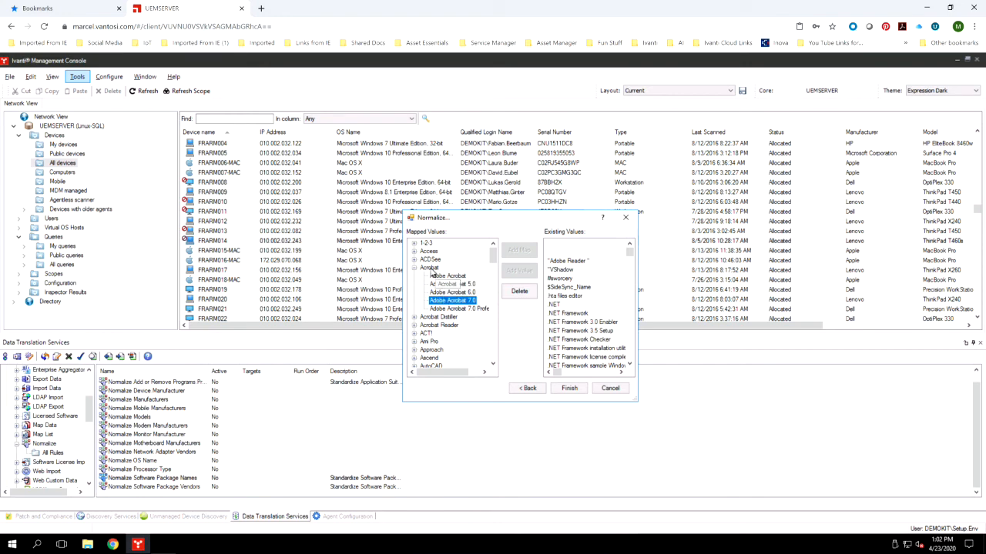
left_click(414, 268)
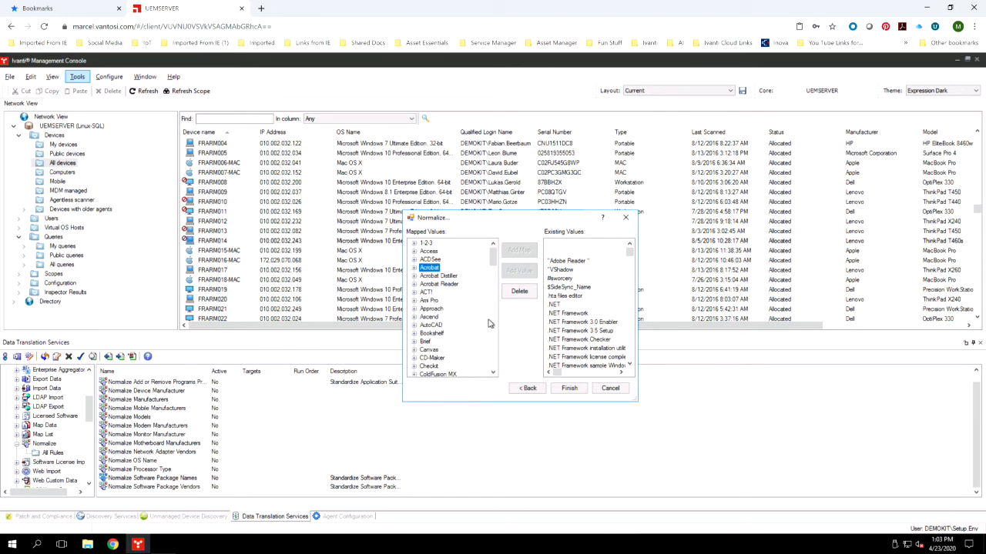
left_click(610, 388)
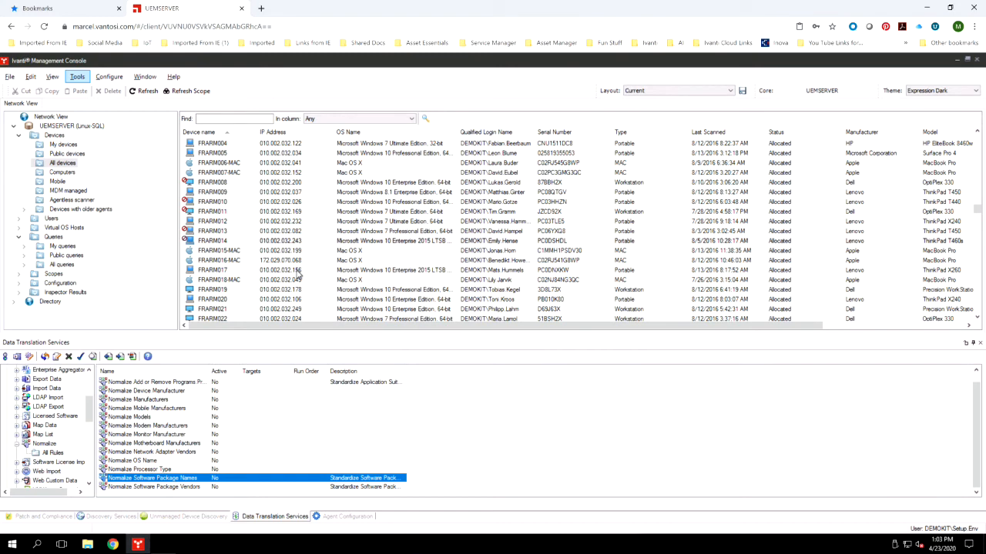
Browse the Data Analytics group of the public queries and run the Dell Machines query
left_click(24, 247)
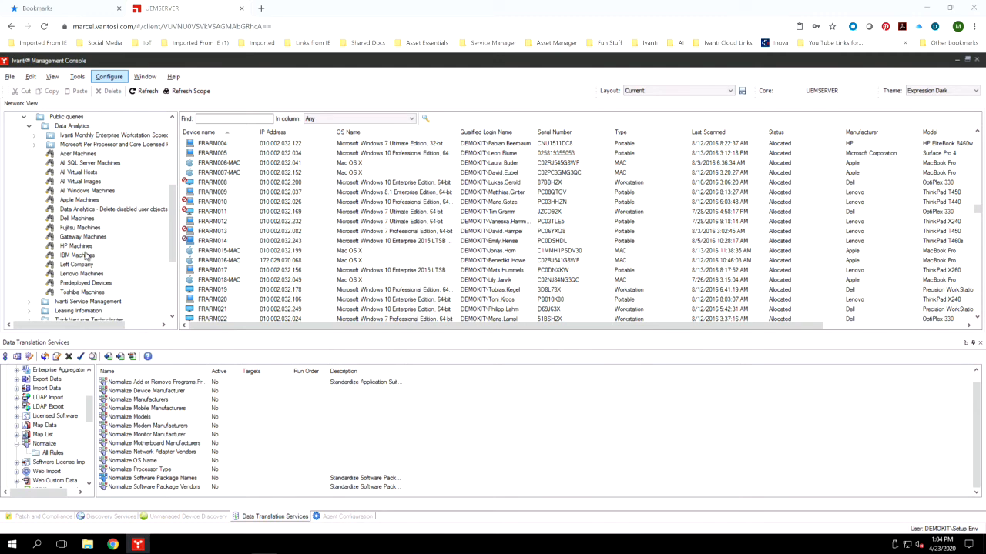
left_click(85, 237)
left_click(84, 228)
left_click(80, 220)
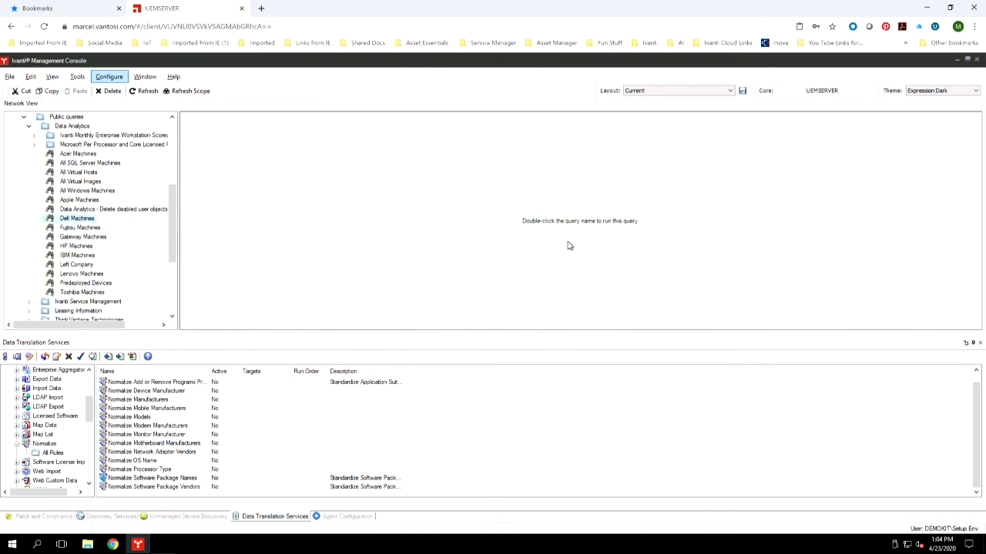
double_click(91, 222)
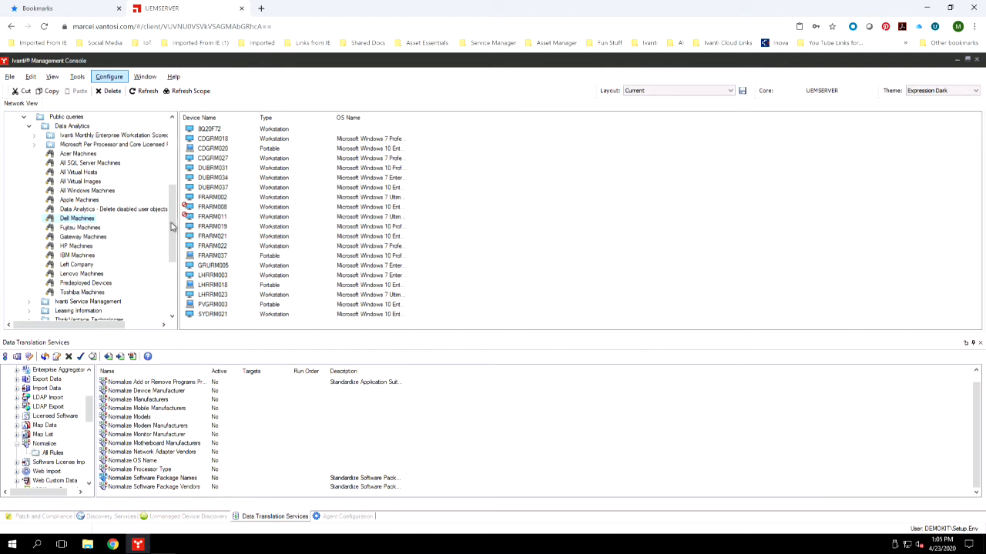
Start a new query in the Microsoft Per Processor and Core Licensed group under Data Analytics and select its name for editing
mouse_move(174, 231)
left_mouse_down()
mouse_move(176, 207)
mouse_move(176, 234)
left_mouse_up()
left_click(69, 145)
right_click(70, 146)
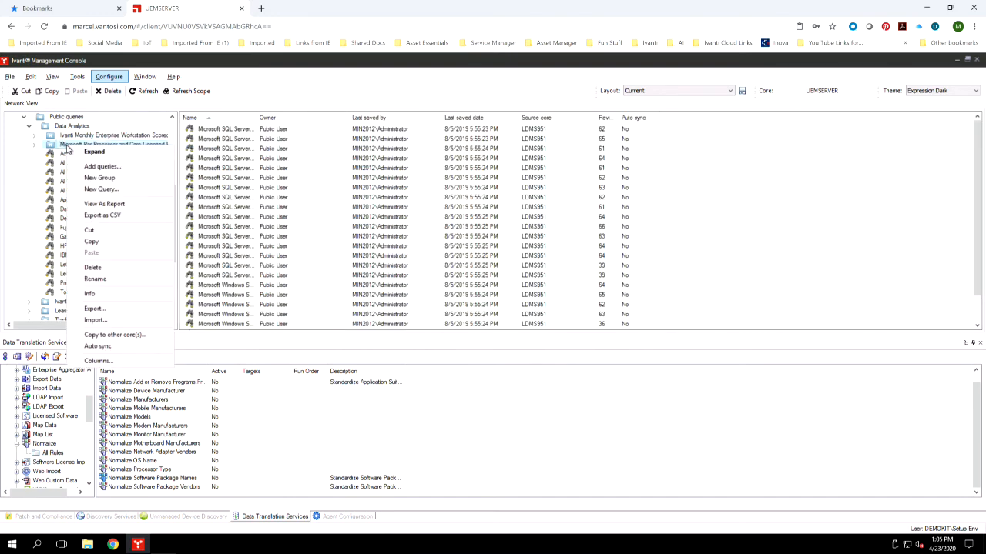
left_click(100, 189)
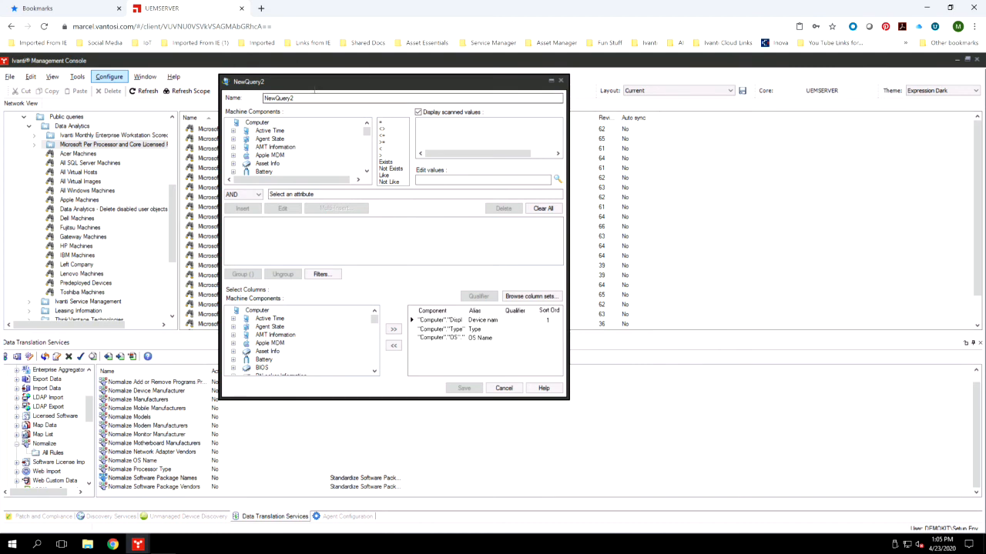
left_click_drag(311, 98, 246, 105)
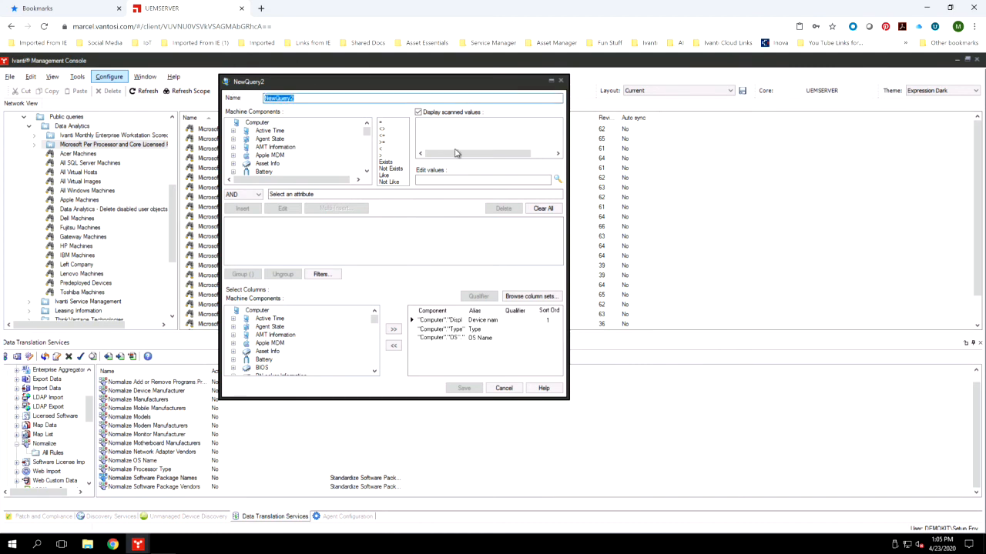
Add the condition that the computer's Type equals Server to the new query
left_click_drag(366, 134, 368, 169)
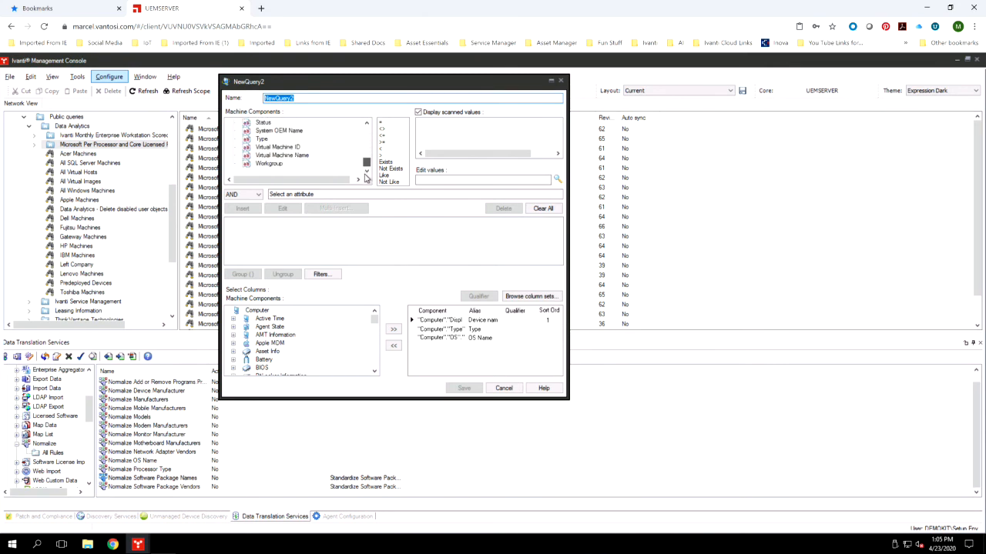
left_click(263, 140)
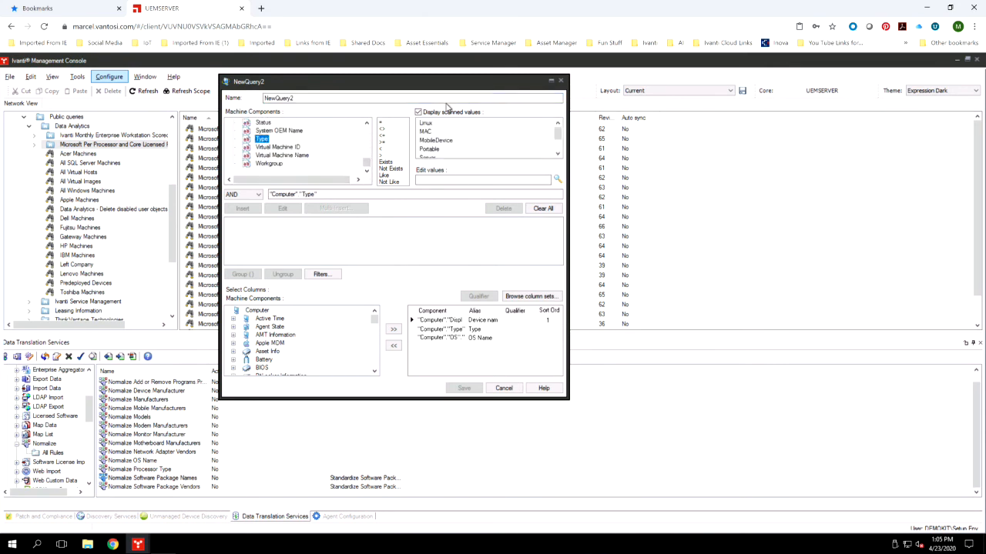
scroll(560, 155, "down", 1)
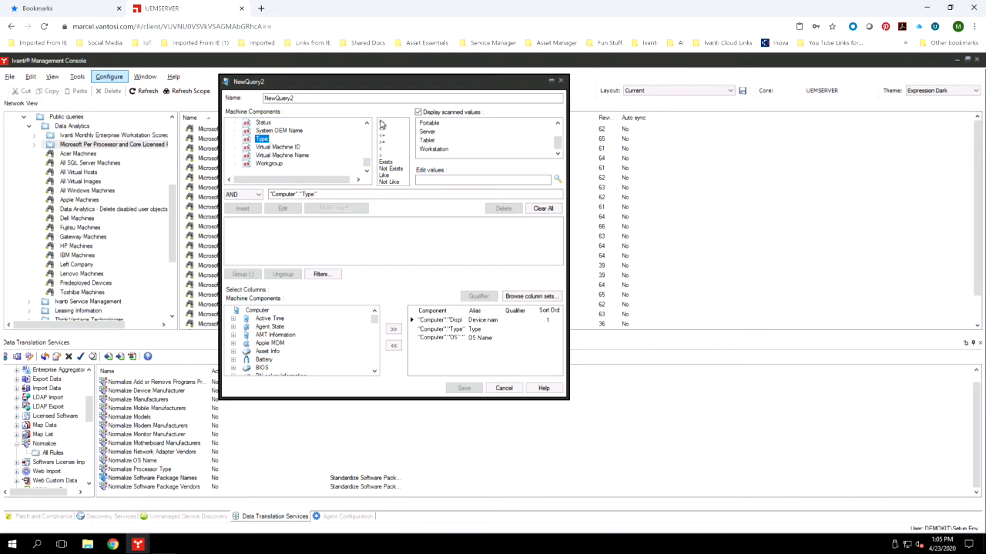
left_click(428, 131)
left_click(380, 123)
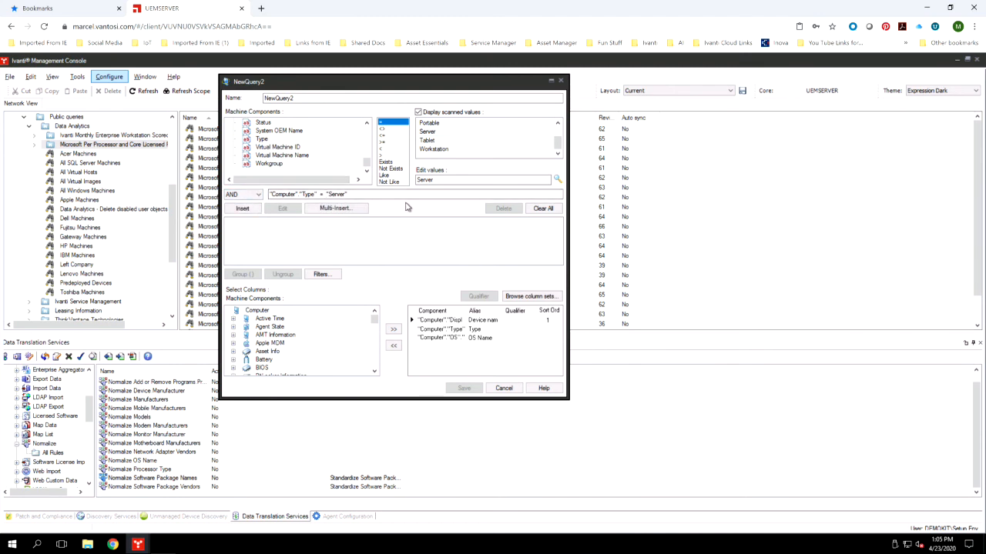
left_click(241, 208)
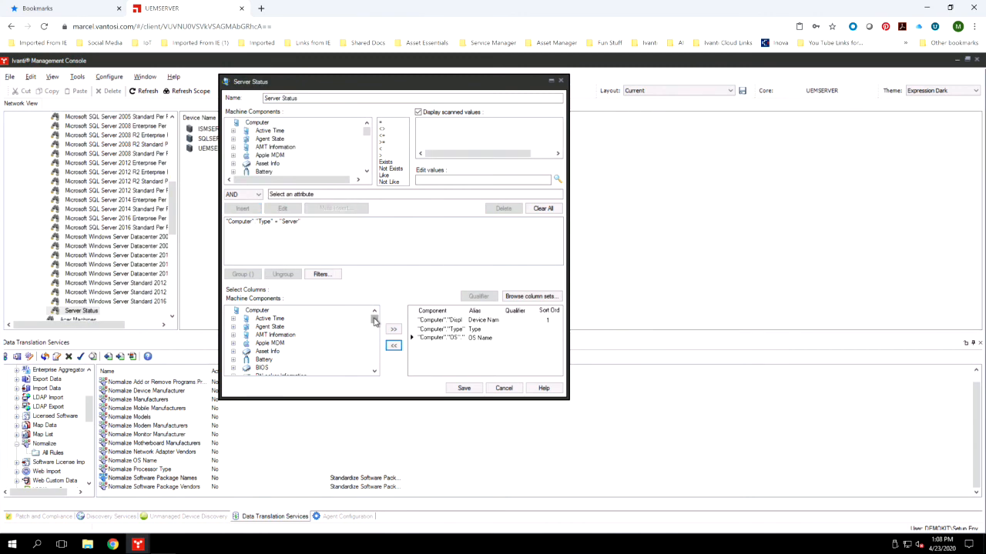
Add the computer's Serial Number as a results column to the Server Status query and save the query
scroll(367, 327, "down", 3)
left_click_drag(375, 327, 379, 390)
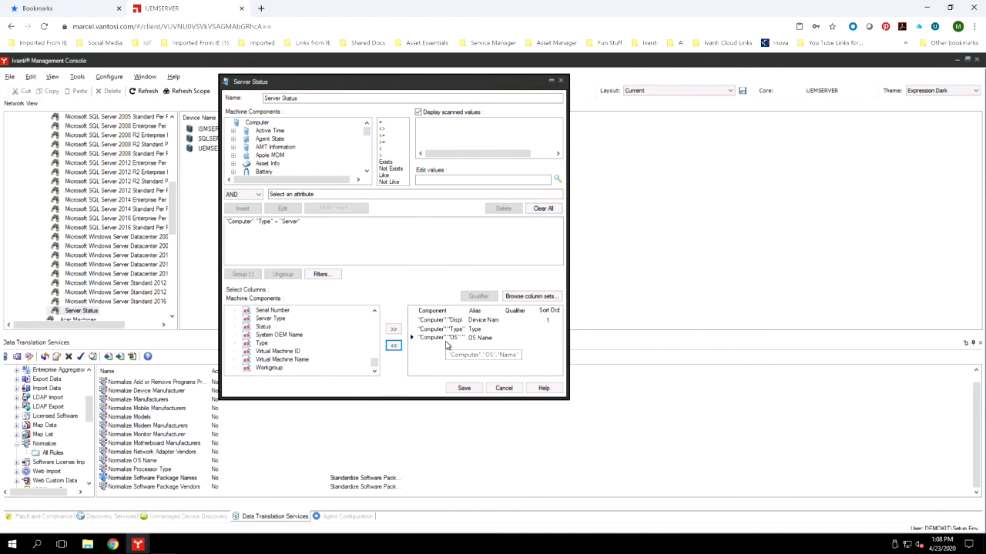
left_click(273, 312)
left_click(393, 329)
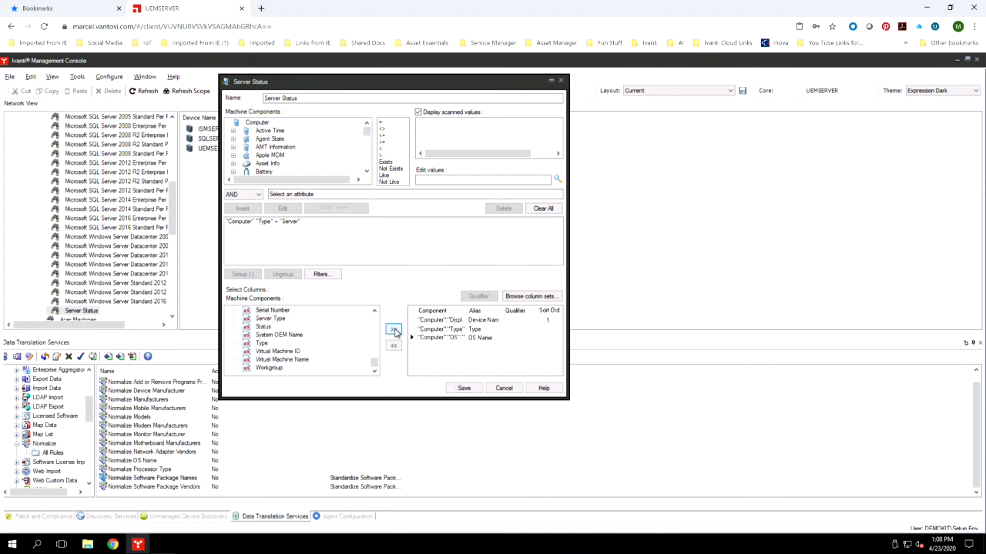
left_click(464, 389)
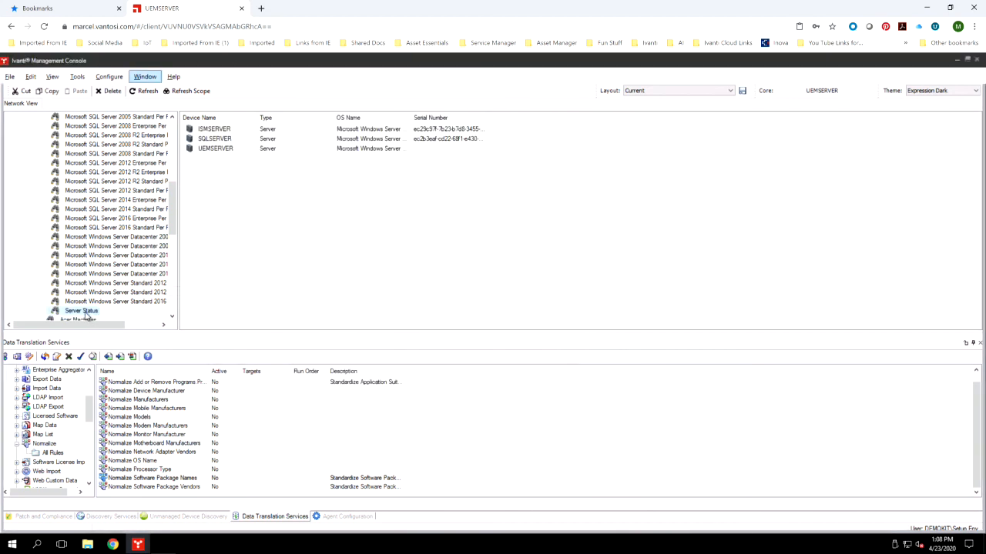
Inspect the servers and their serial numbers in the Server Status results, and go back up the query tree to My queries
left_click(220, 149)
left_click(453, 140)
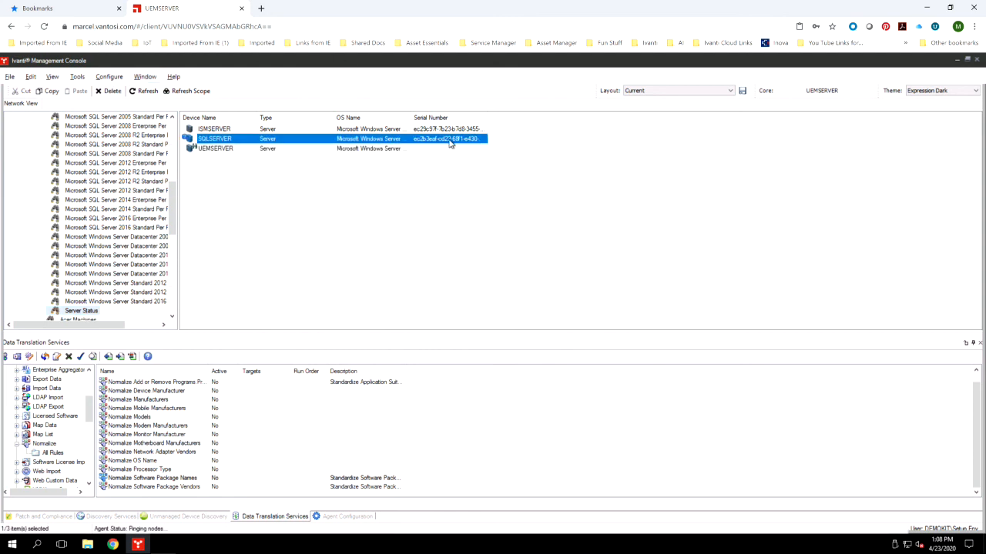
left_click(222, 129)
left_click(218, 139)
left_click(140, 310)
mouse_move(173, 209)
left_mouse_down()
mouse_move(177, 163)
mouse_move(171, 190)
left_mouse_up()
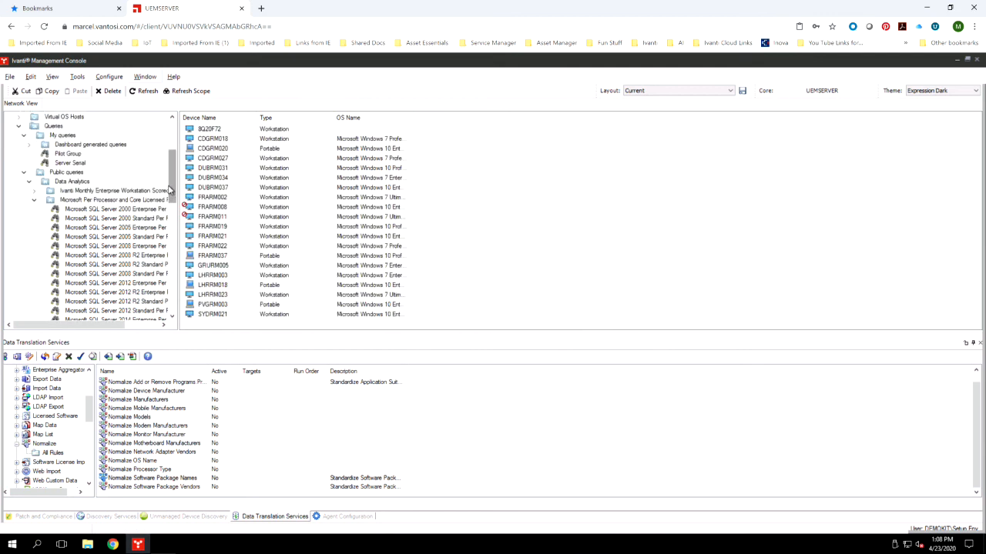